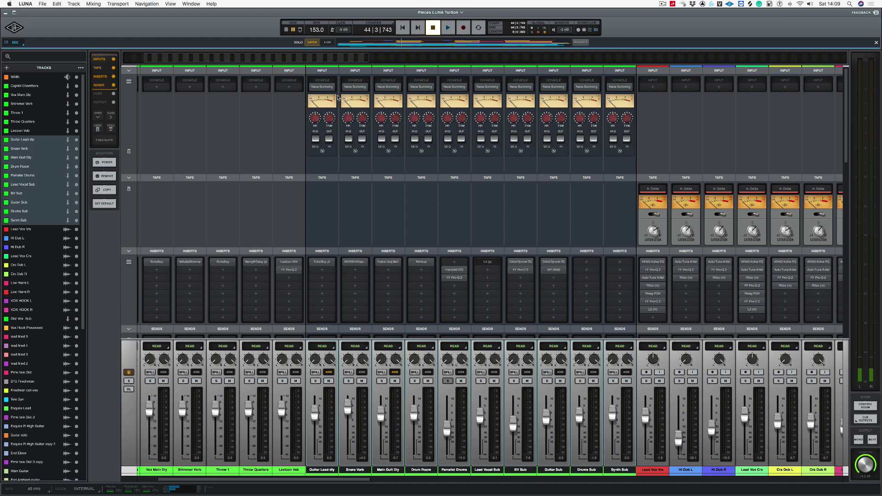
- Audition the song, briefly bypassing then re-engaging Neve summing on all bus channels
scroll(338, 98, "right", 1)
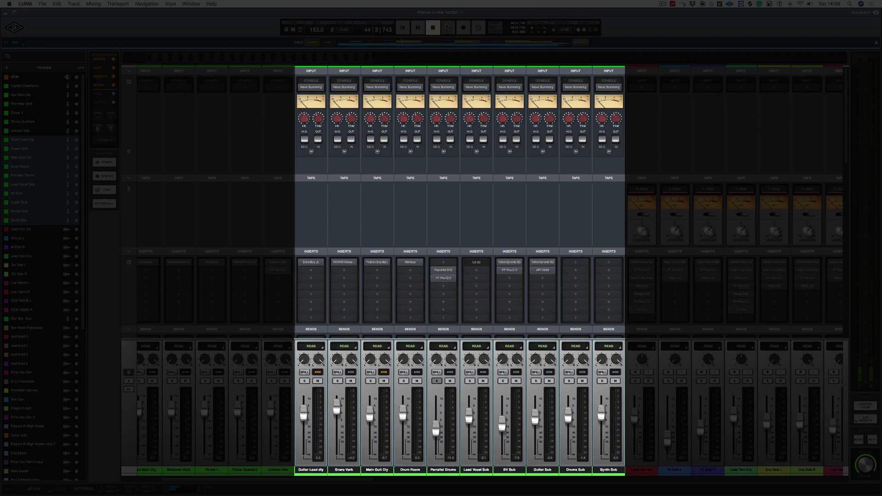
left_click(448, 28)
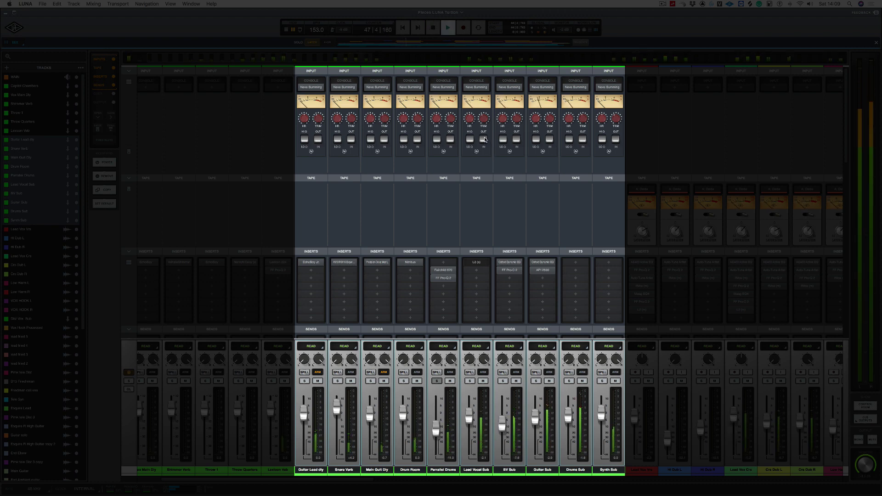
key("space")
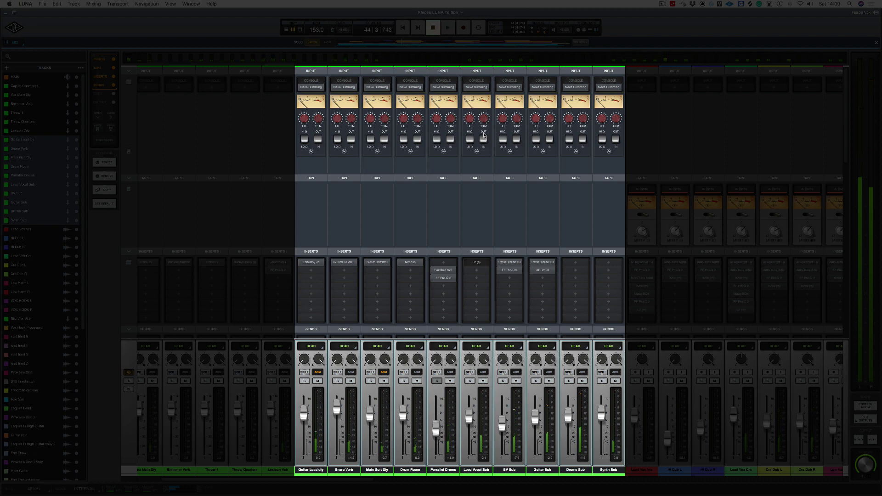
key("space")
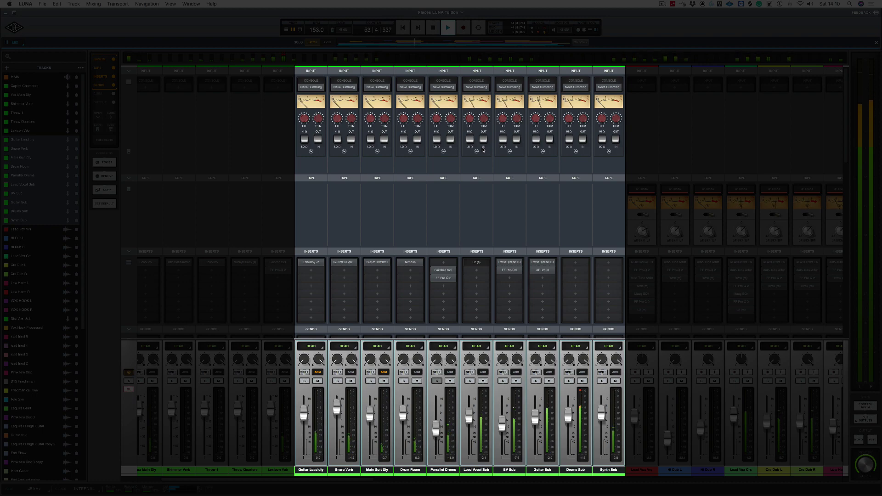
key("space")
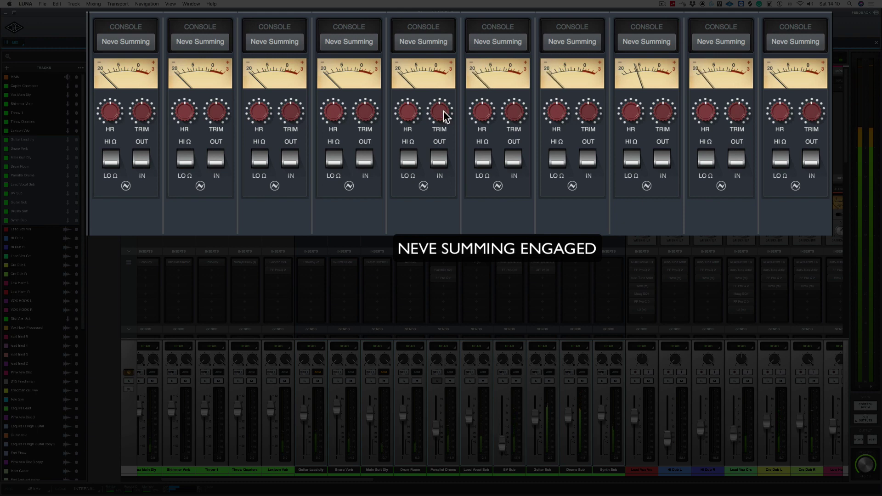
left_click(512, 170)
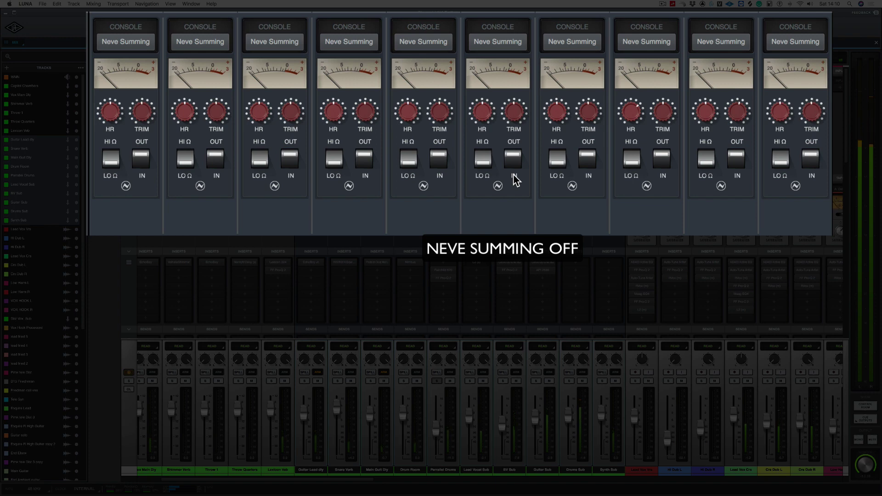
left_click(513, 174)
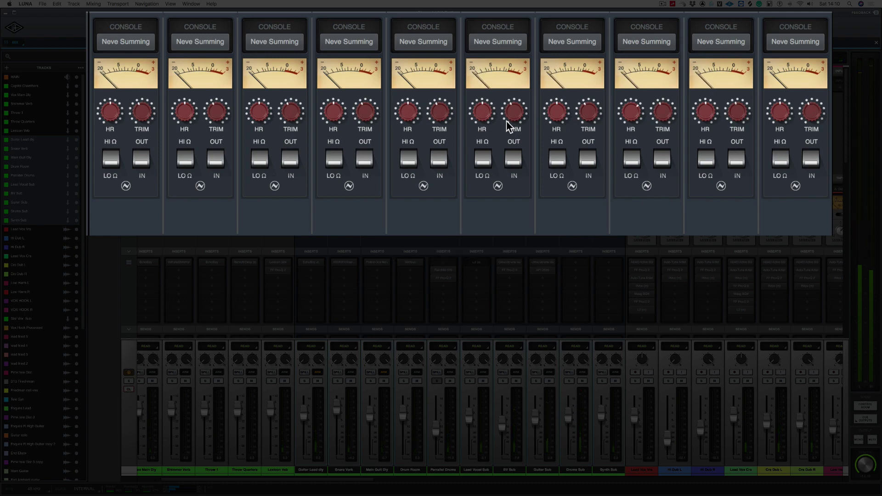
- On the MAIN bus, audition the Neve 33609 on Insert 1, then close its window
scroll(508, 127, "right", 5)
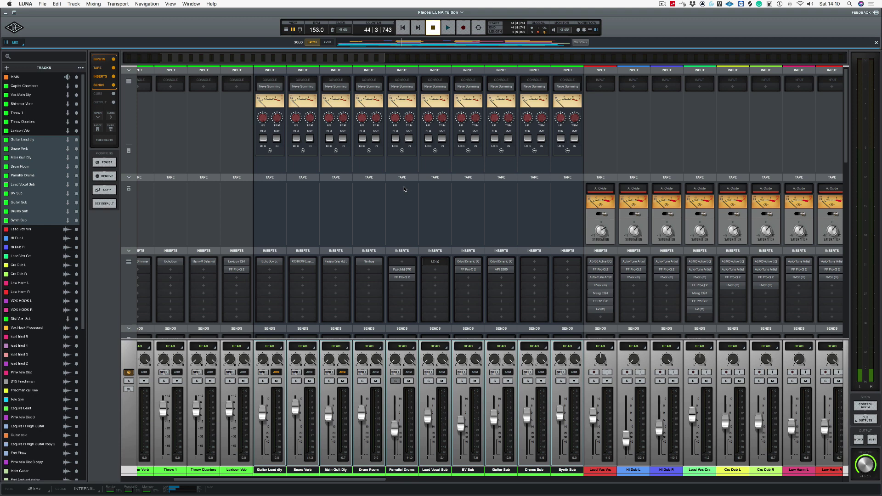
scroll(404, 189, "left", 5)
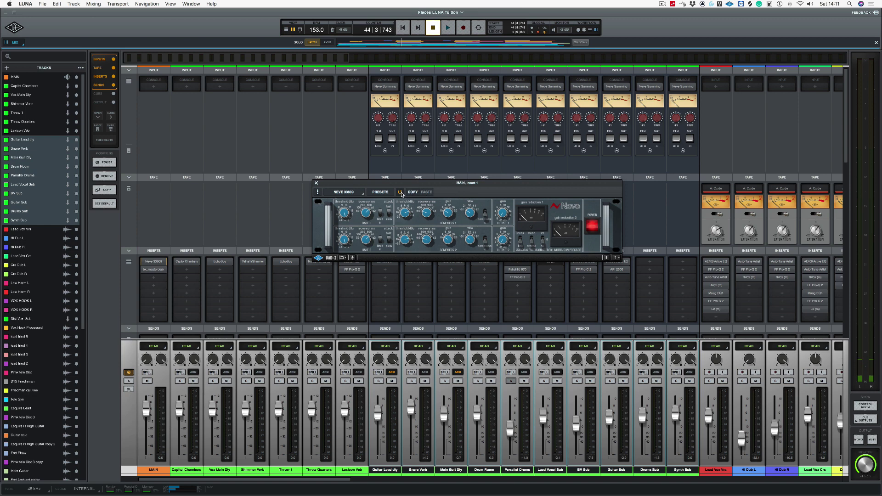
key("space")
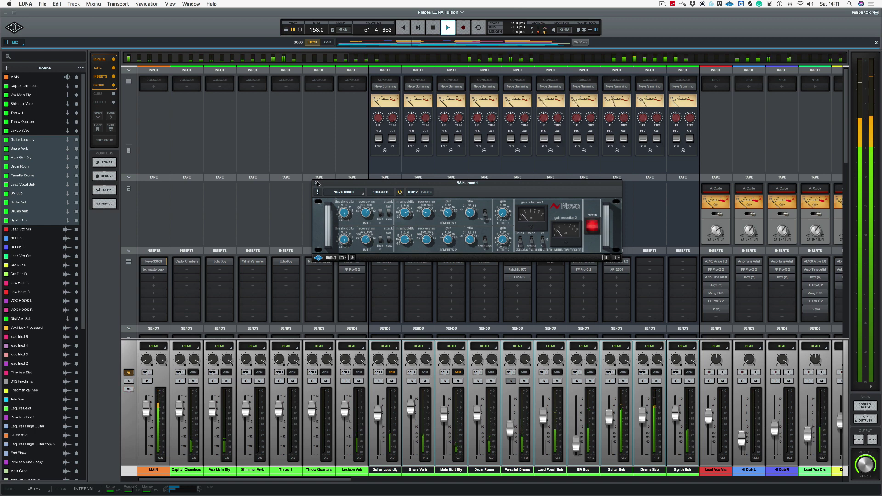
key("space")
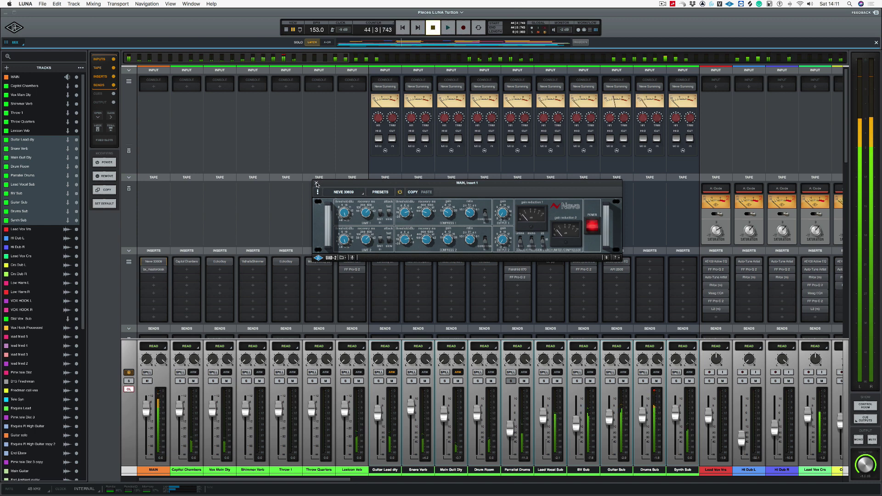
left_click(316, 184)
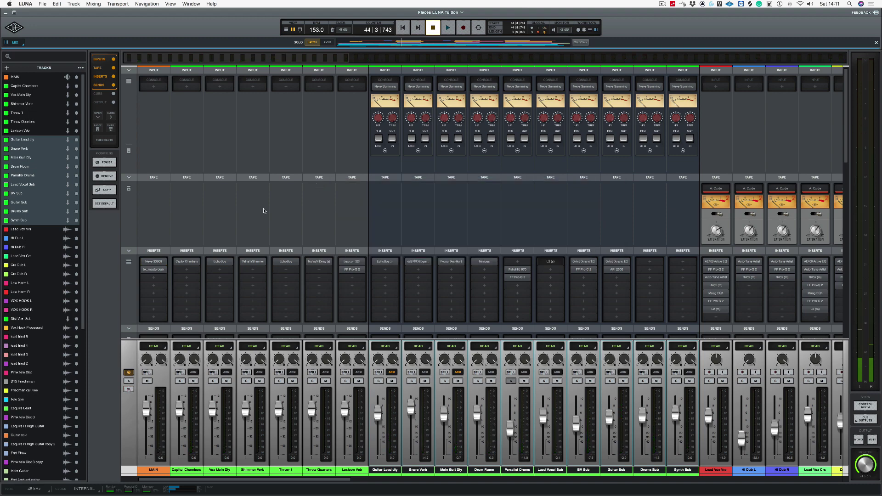
- Open bx_masterdesk on the MAIN bus and raise its Volume to 3.8 dB during playback
left_click(153, 270)
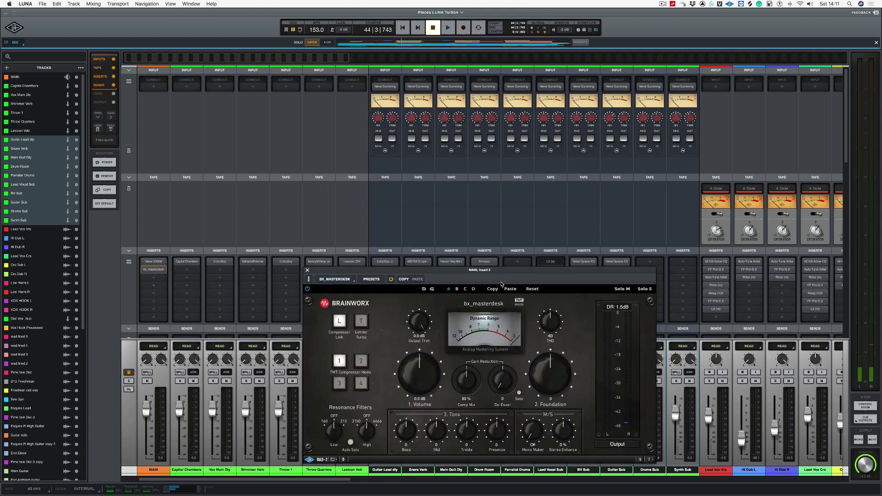
left_click_drag(502, 271, 519, 203)
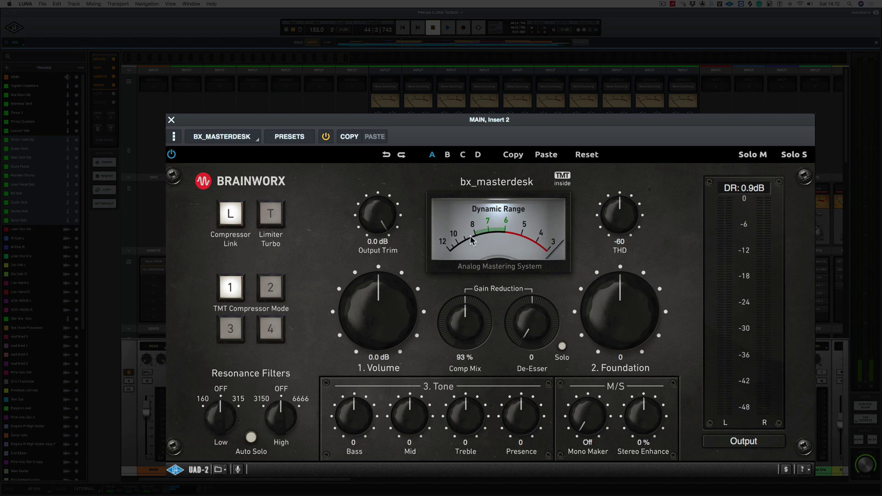
key("space")
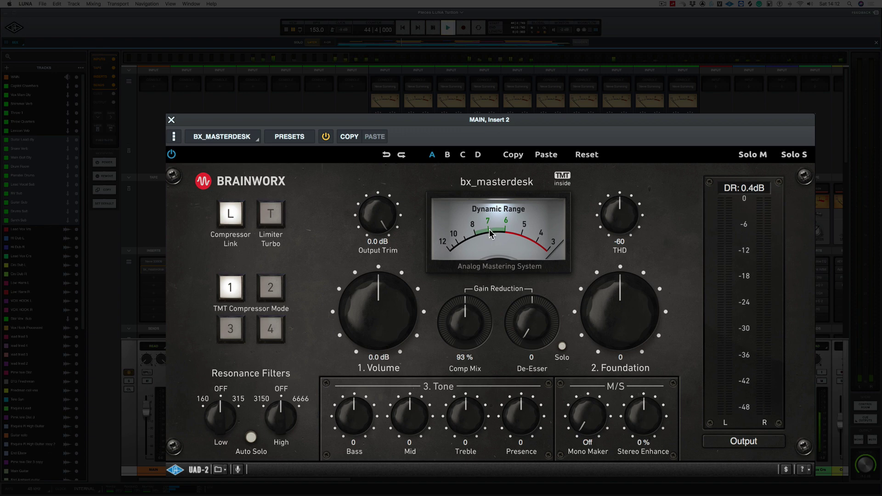
left_click_drag(377, 305, 379, 290)
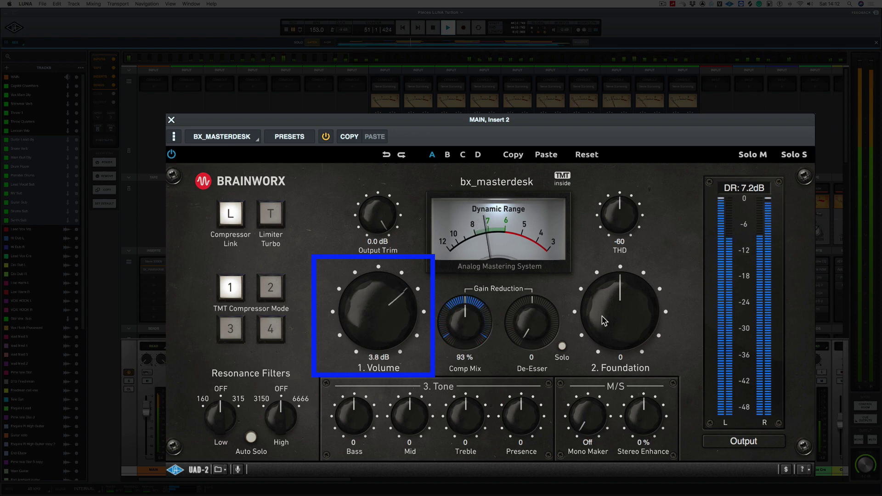
key("space")
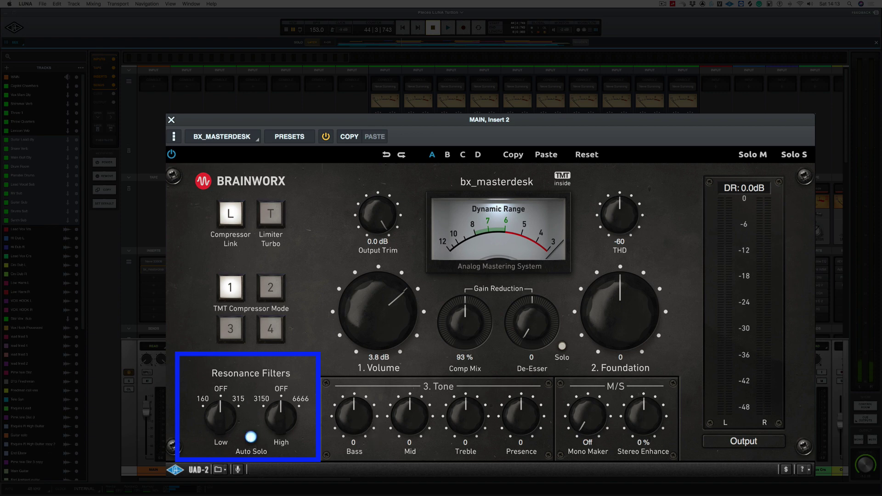
- Audition the Low resonance filter at 315, off and 160, then settle on 315
key("space")
left_click(239, 404)
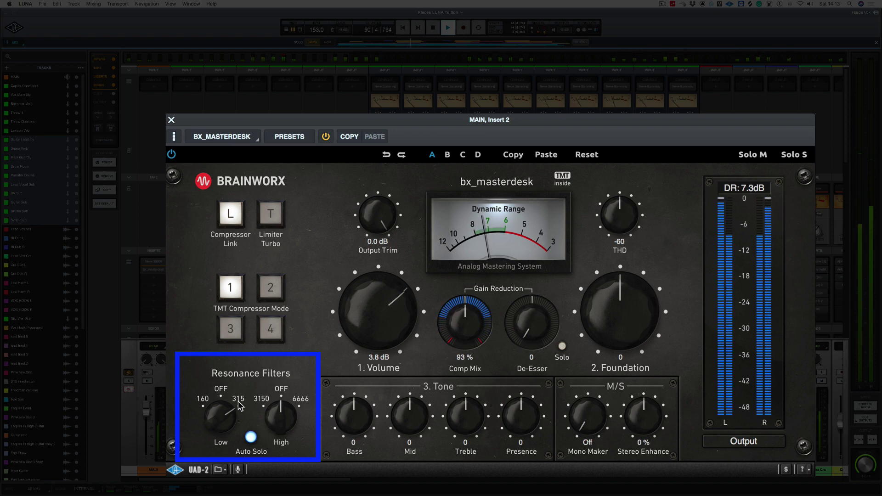
left_click_drag(239, 404, 220, 414)
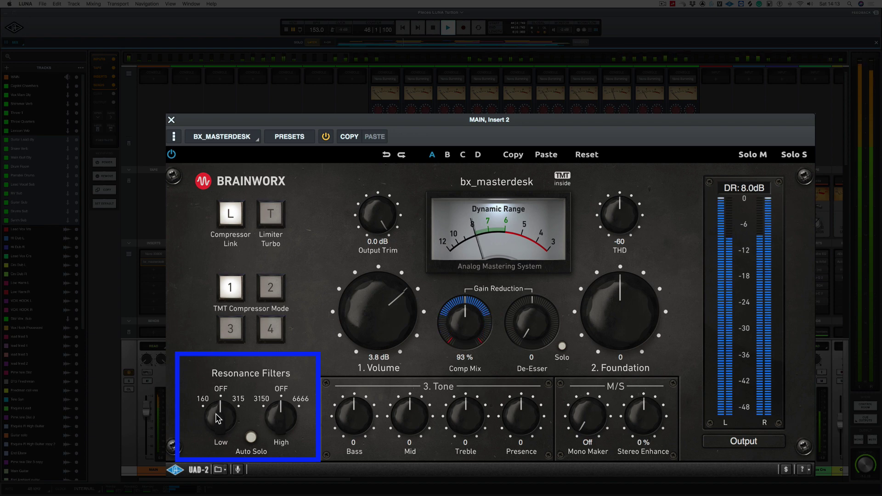
left_click_drag(219, 414, 218, 420)
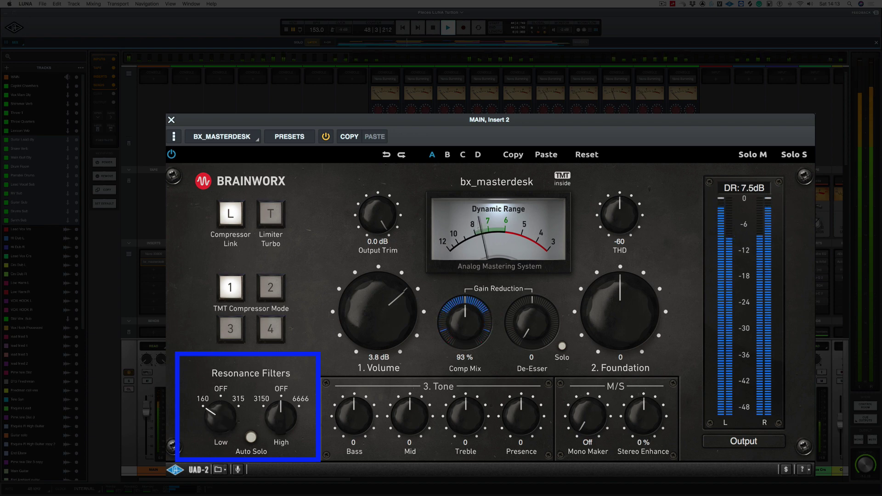
left_click(221, 390)
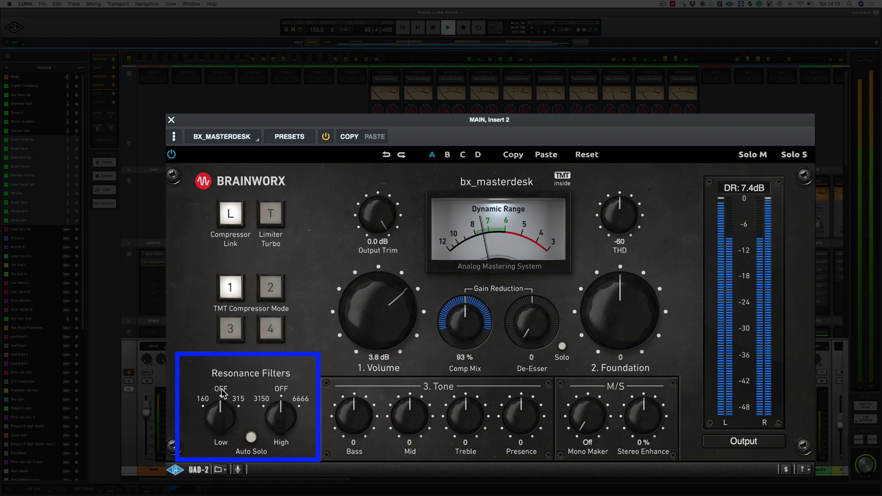
key("space")
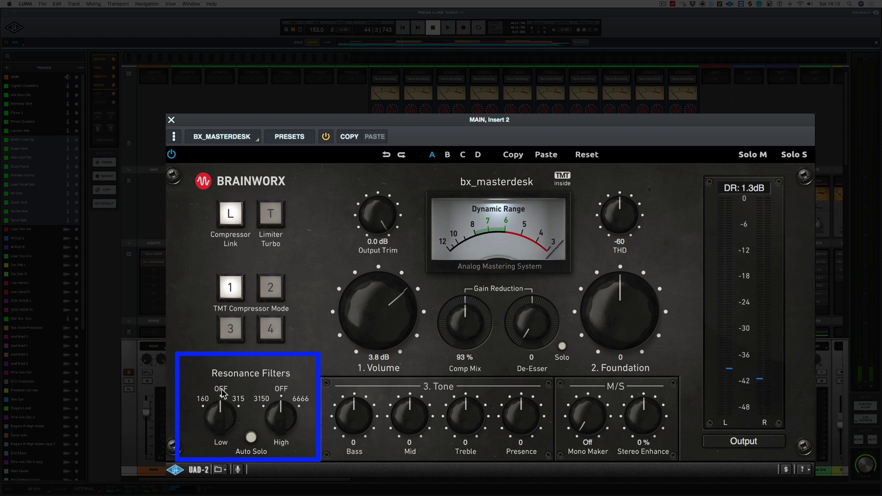
key("space")
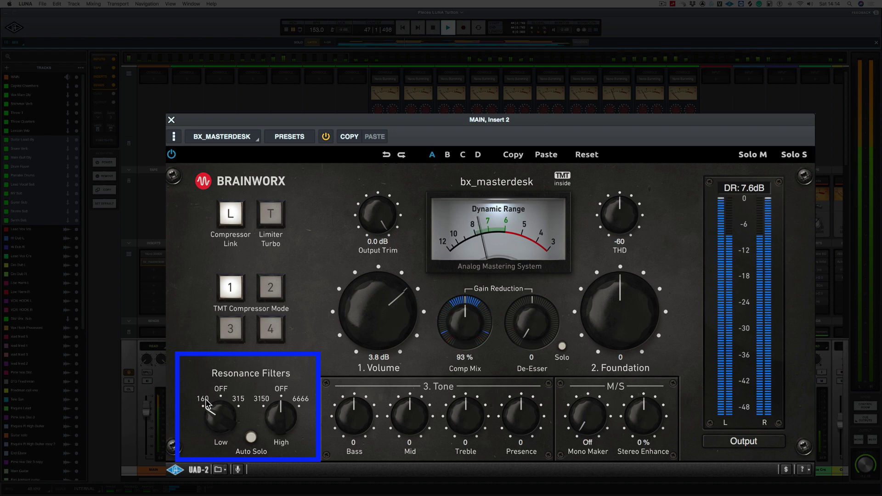
key("space")
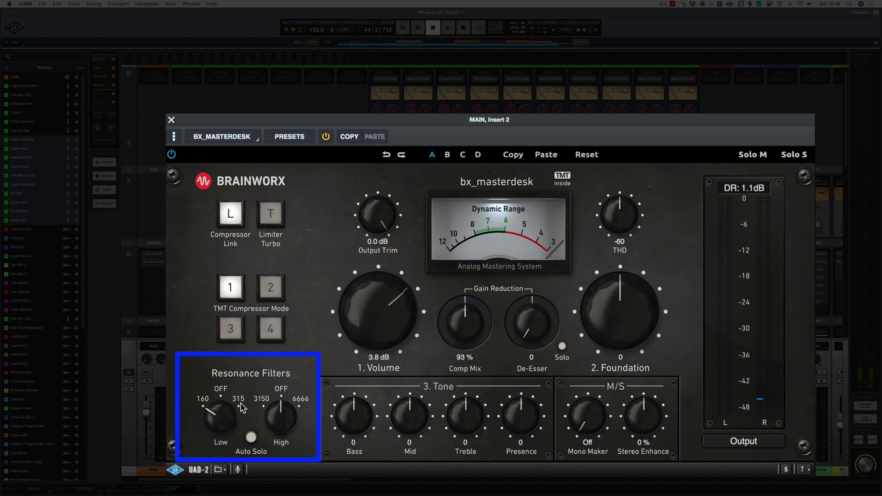
left_click(241, 407)
key("space")
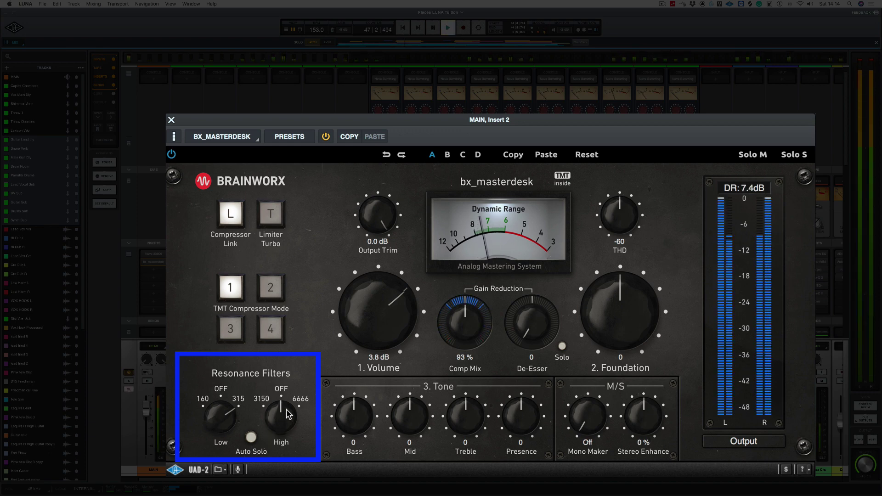
- Turn the High resonance filter to 3150 and stop playback
left_click_drag(280, 413, 291, 474)
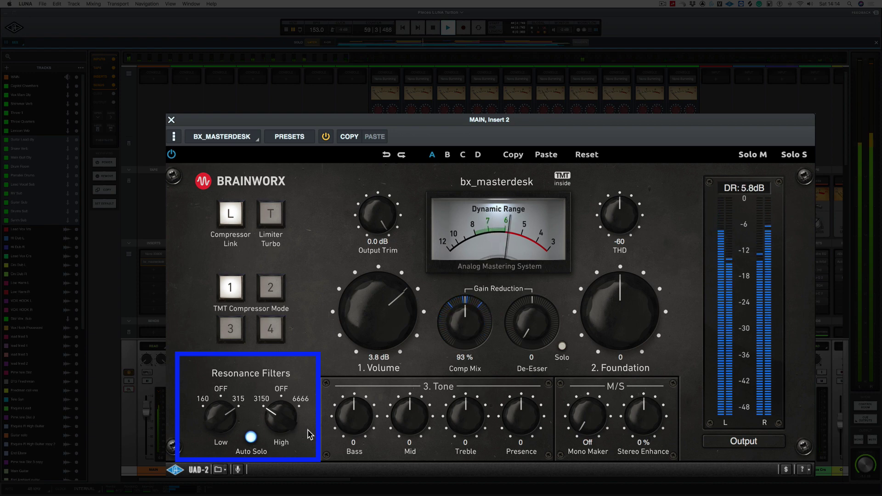
key("space")
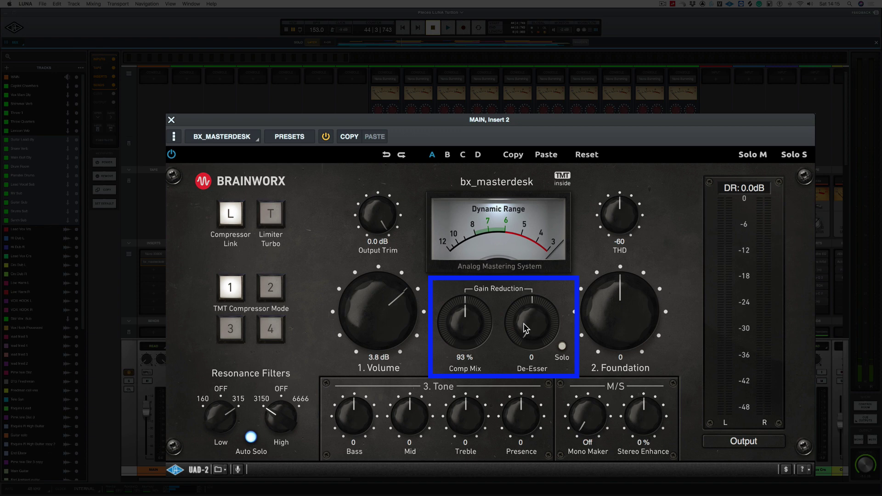
- While playing, dial the De-Esser up, ease it back to 41, and disable its solo
key("space")
left_click_drag(527, 329, 522, 246)
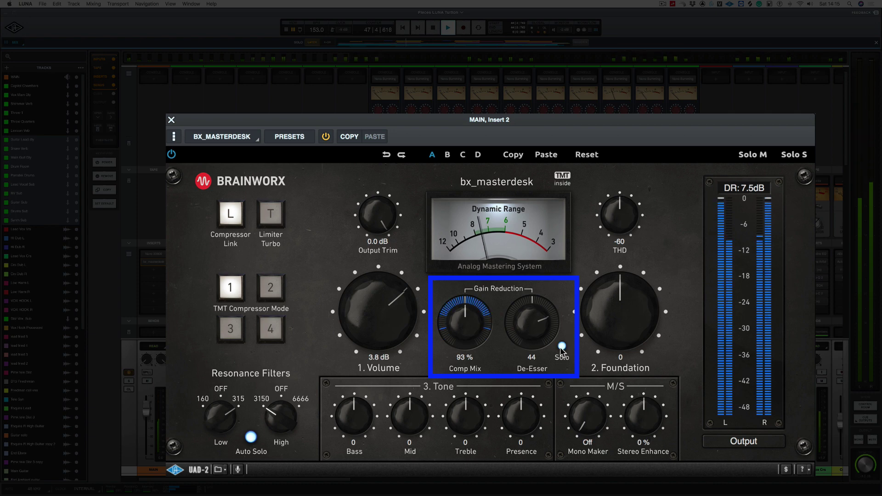
left_click_drag(531, 321, 533, 330)
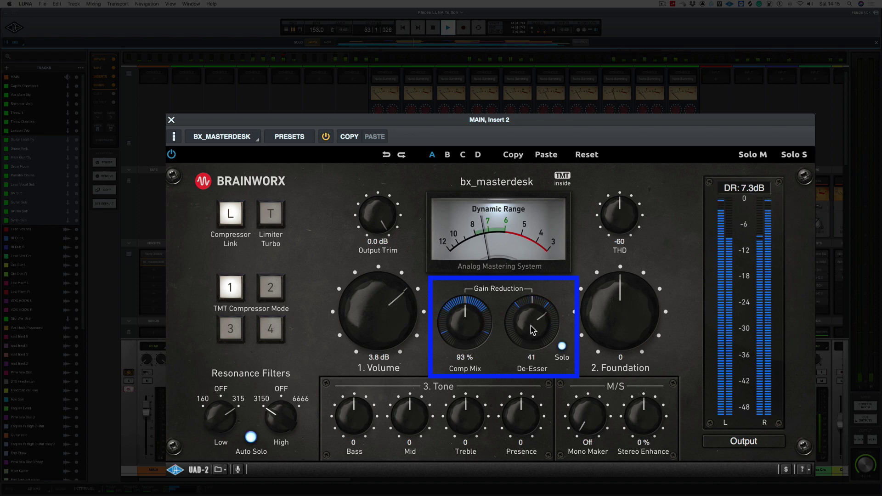
left_click(562, 347)
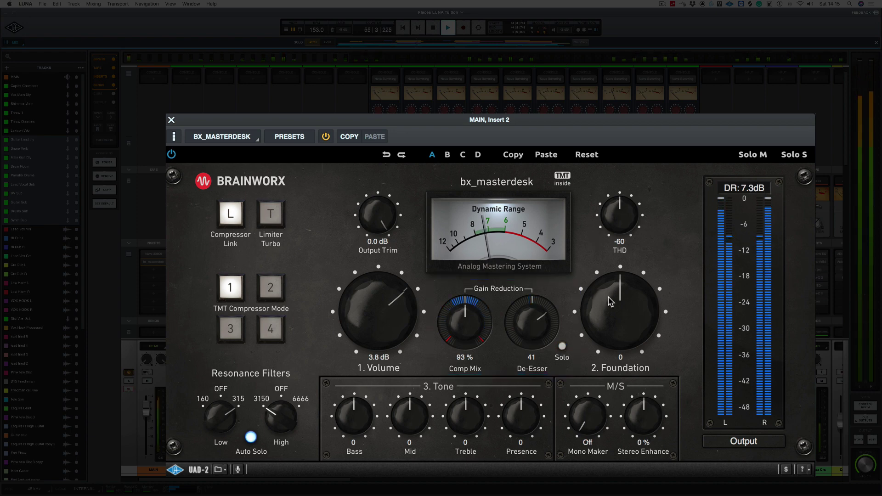
key("space")
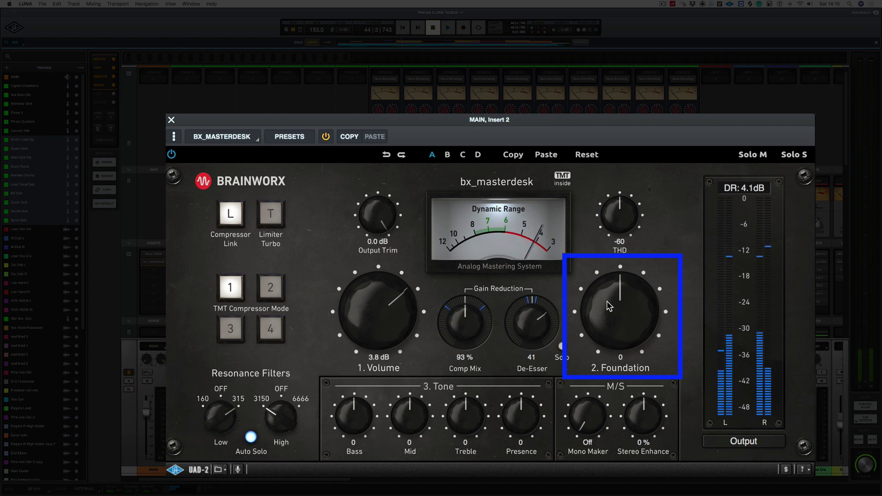
- During playback, try Foundation at 6, settle on 2, and lower Output Trim to -1.0 dB
key("space")
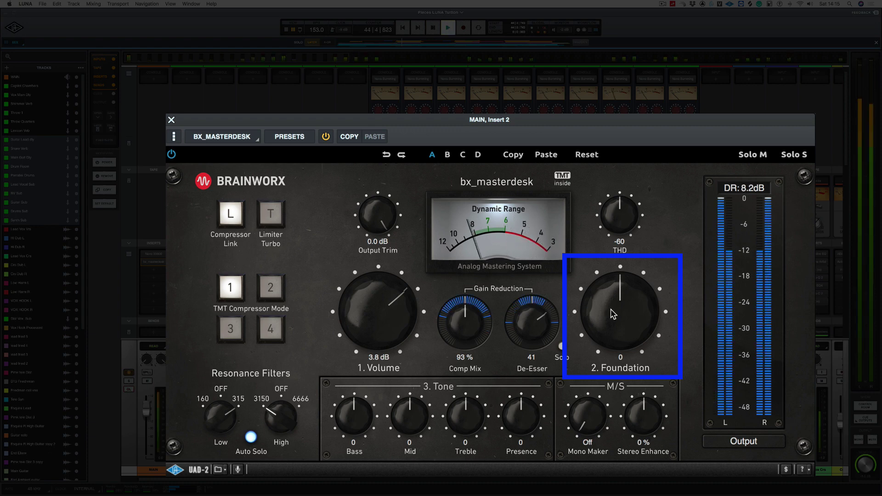
scroll(613, 306, "up", 6)
scroll(613, 307, "down", 3)
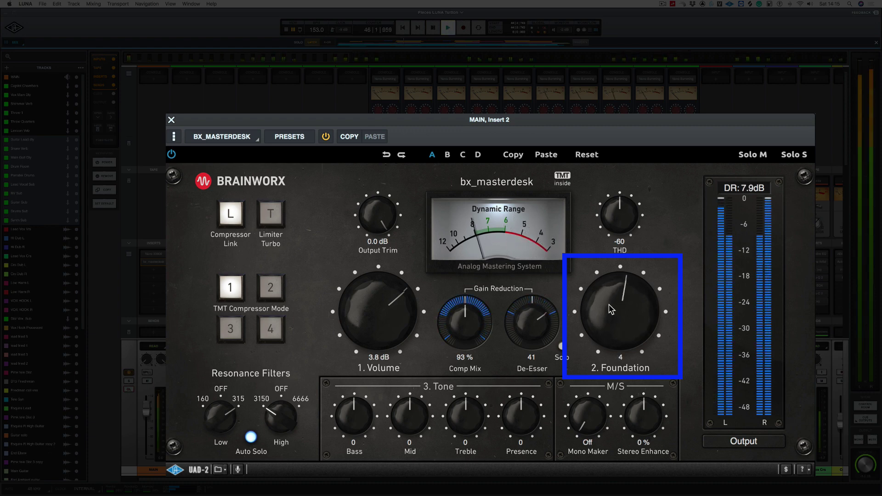
scroll(610, 306, "down", 1)
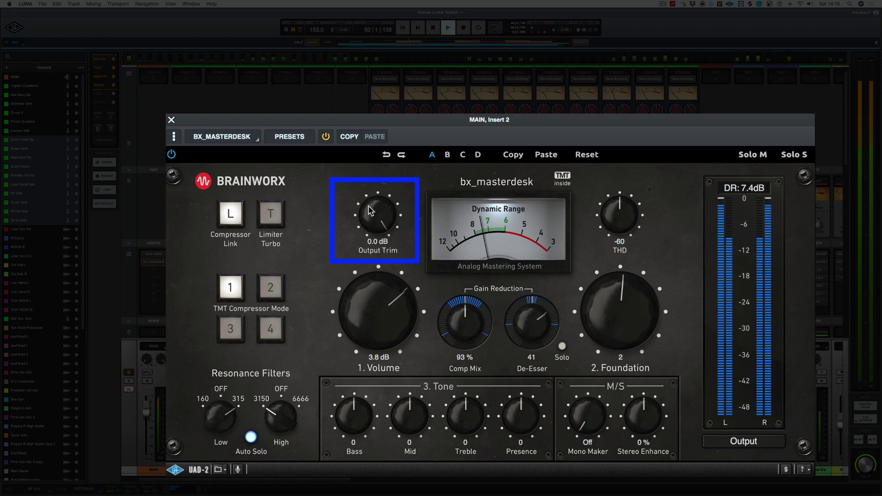
scroll(371, 212, "down", 1)
scroll(369, 214, "down", 5)
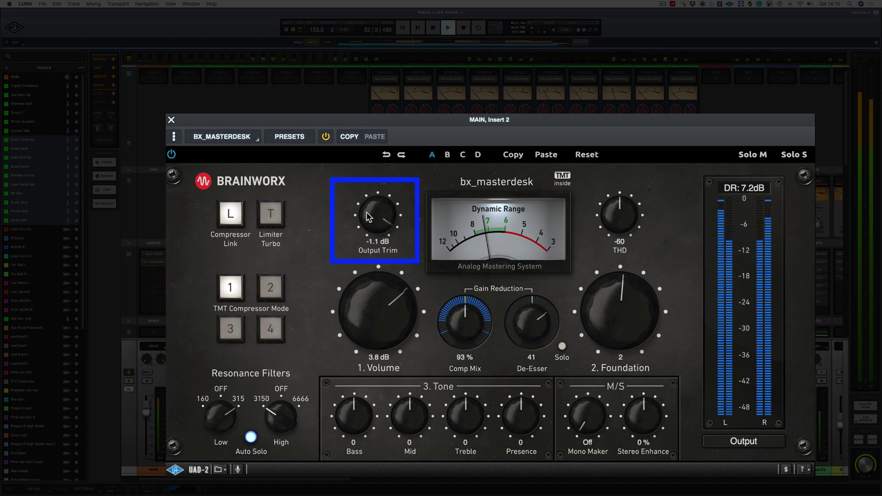
scroll(370, 217, "up", 2)
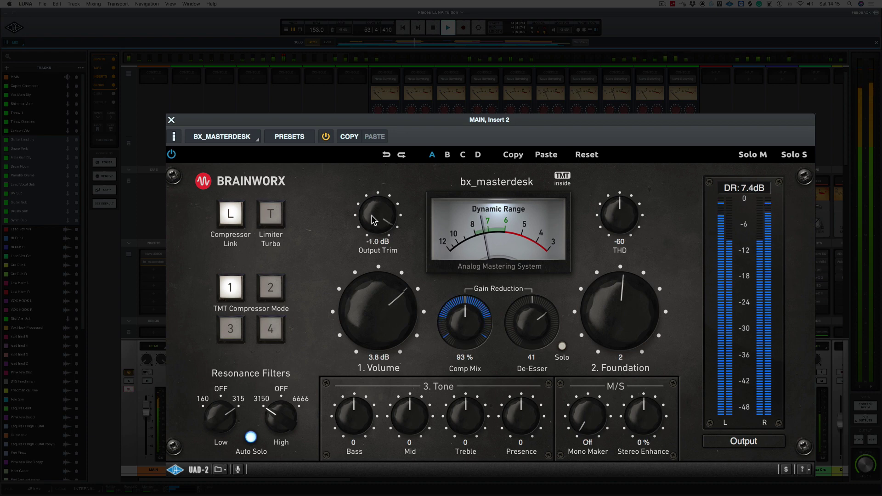
scroll(373, 220, "down", 1)
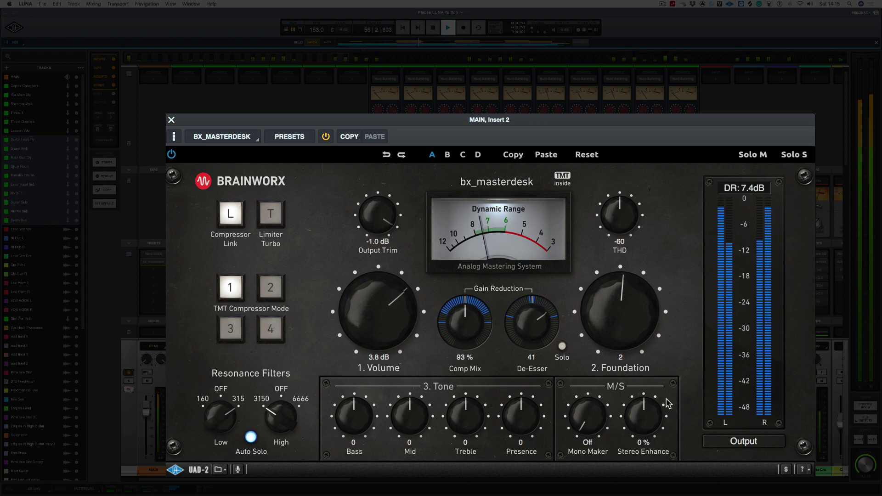
- While playing, set Mono Maker to 94 Hz and Stereo Enhance to 23% after trying 48%
key("space")
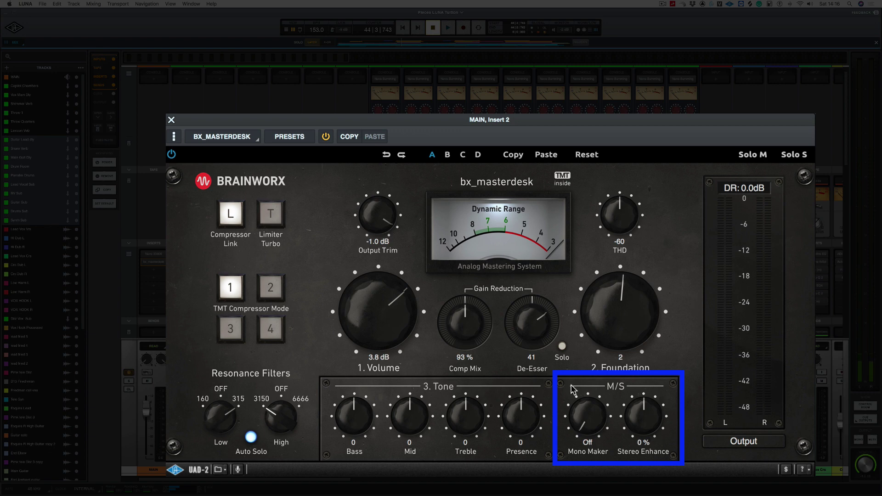
key("space")
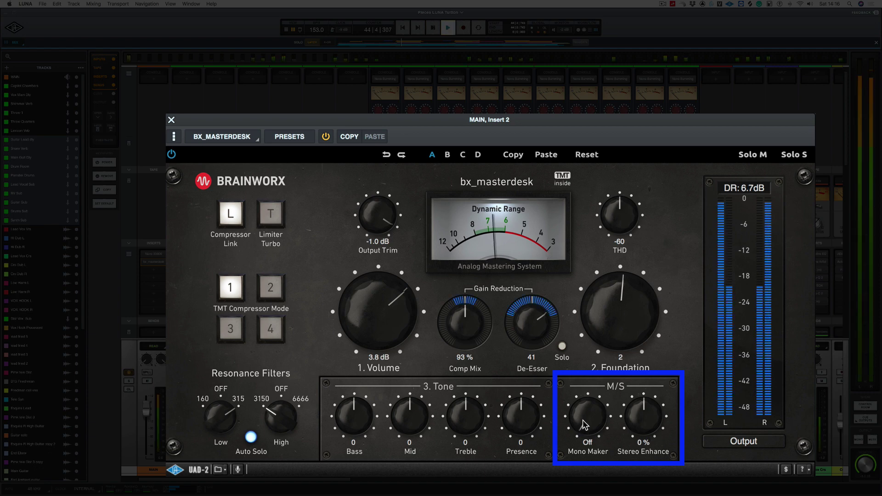
left_click_drag(583, 423, 577, 389)
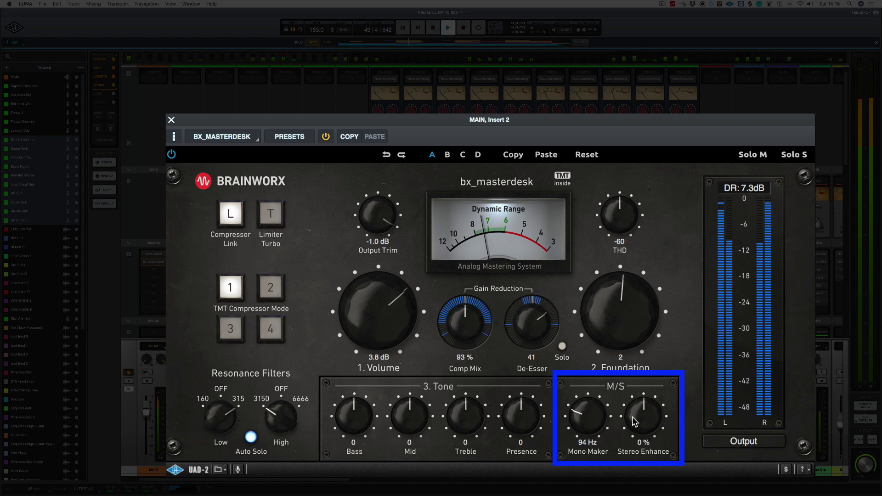
left_click_drag(636, 422, 638, 392)
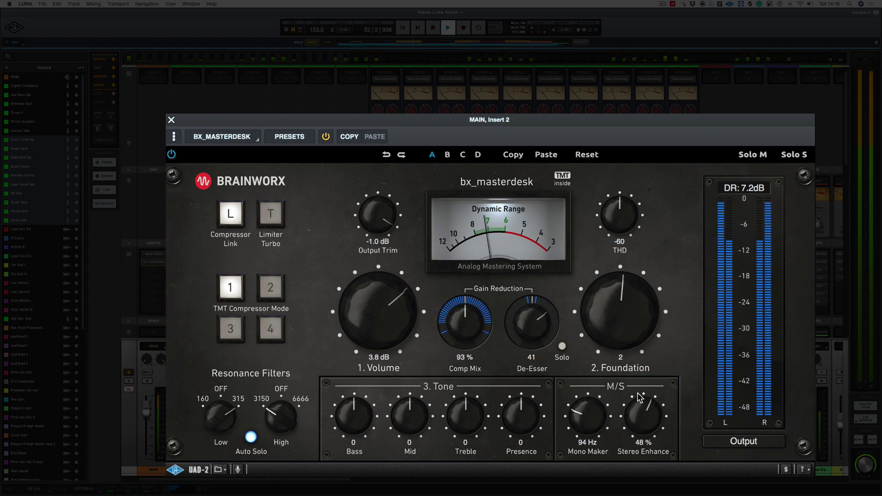
left_click_drag(645, 417, 645, 420)
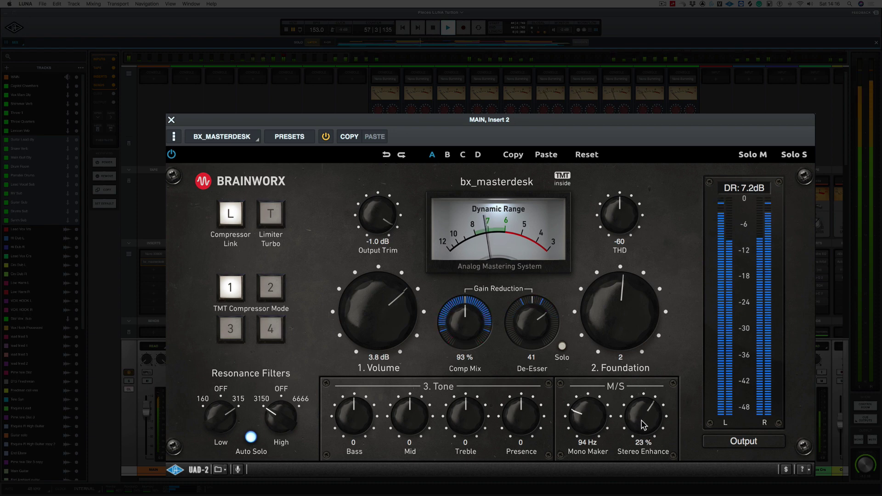
key("space")
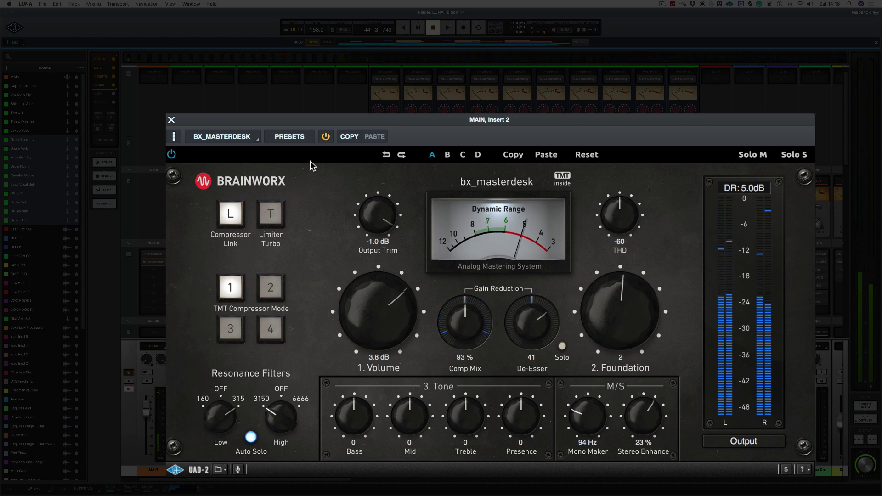
key("space")
left_click(326, 137)
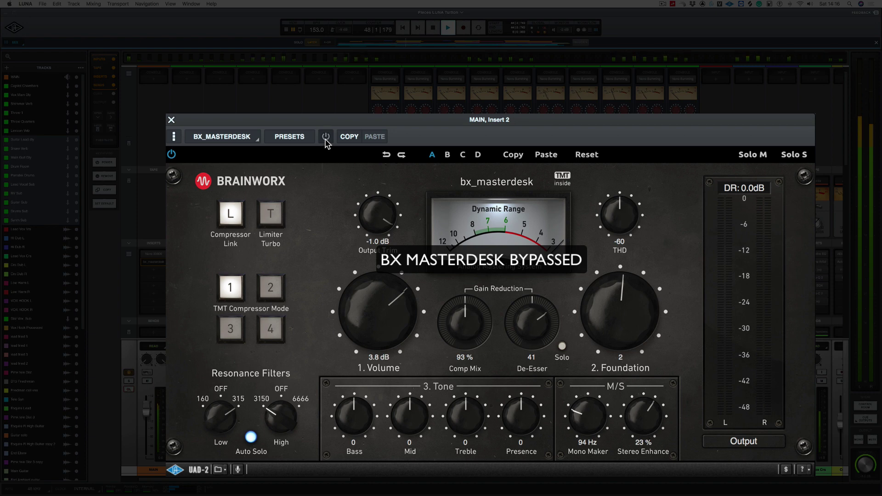
left_click(326, 138)
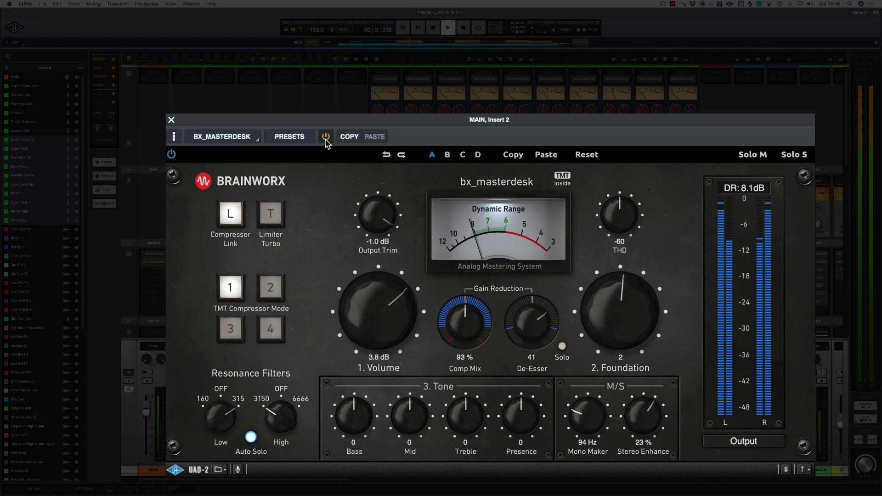
key("space")
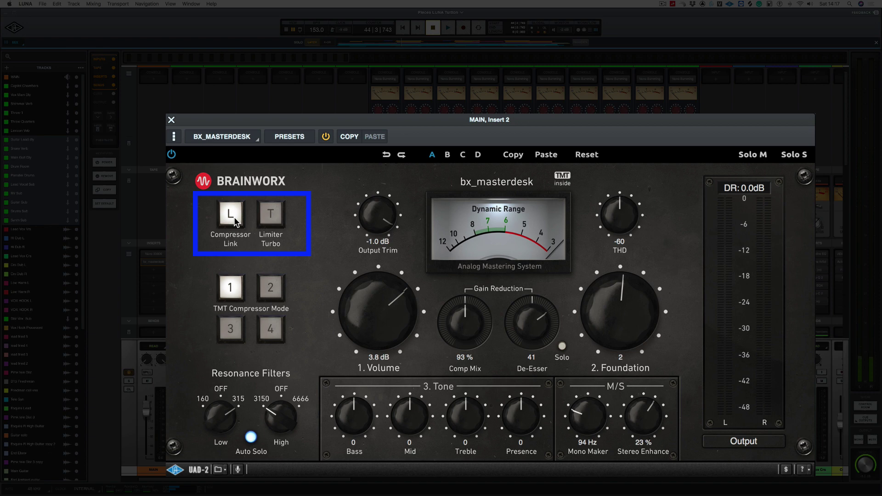
left_click(231, 214)
key("space")
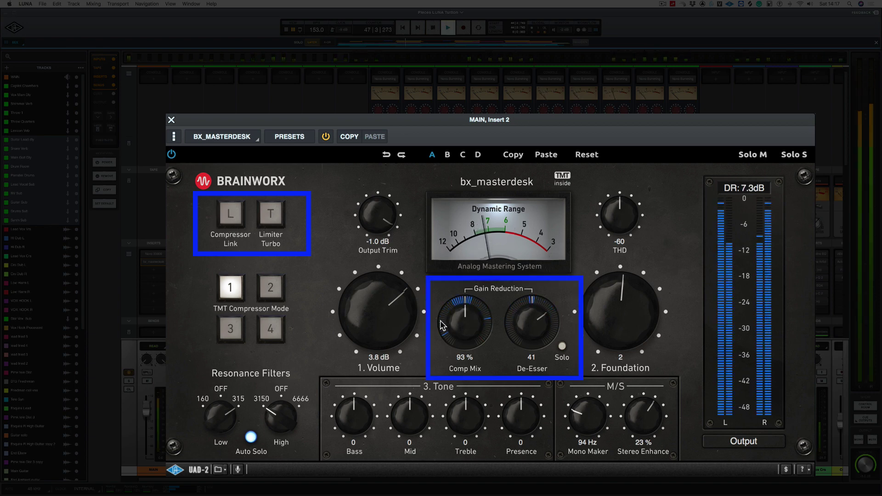
left_click(233, 217)
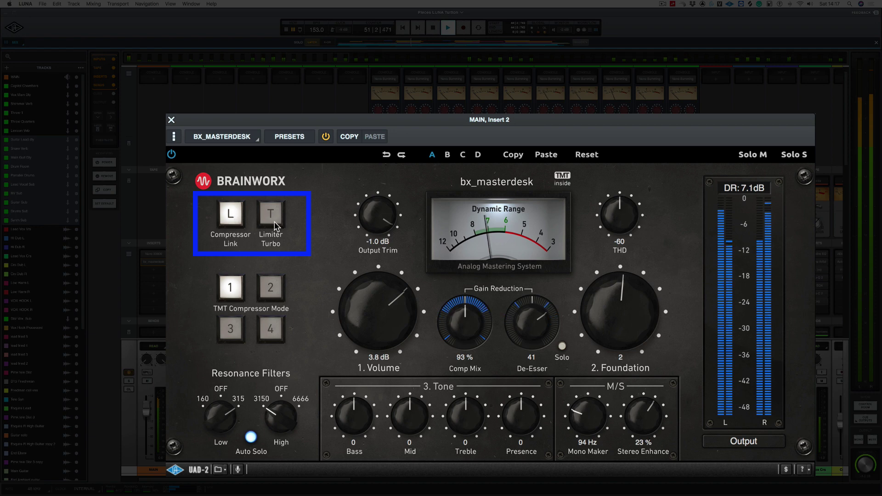
key("space")
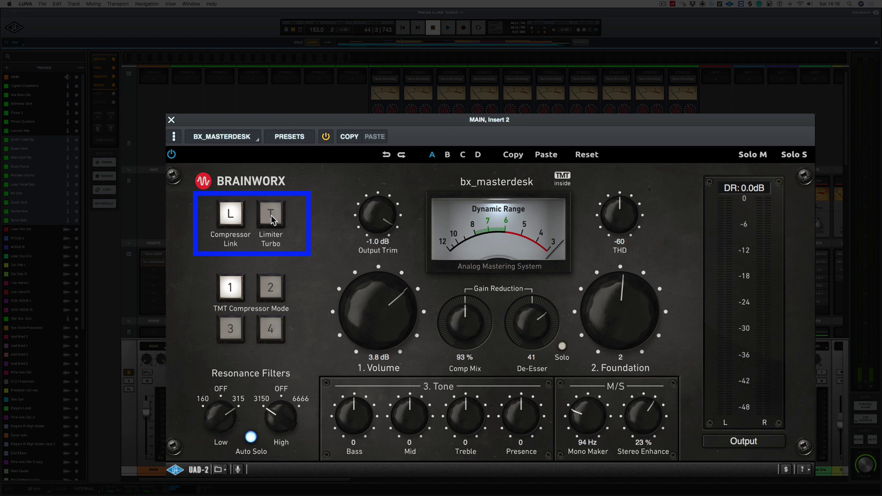
key("space")
left_click(271, 216)
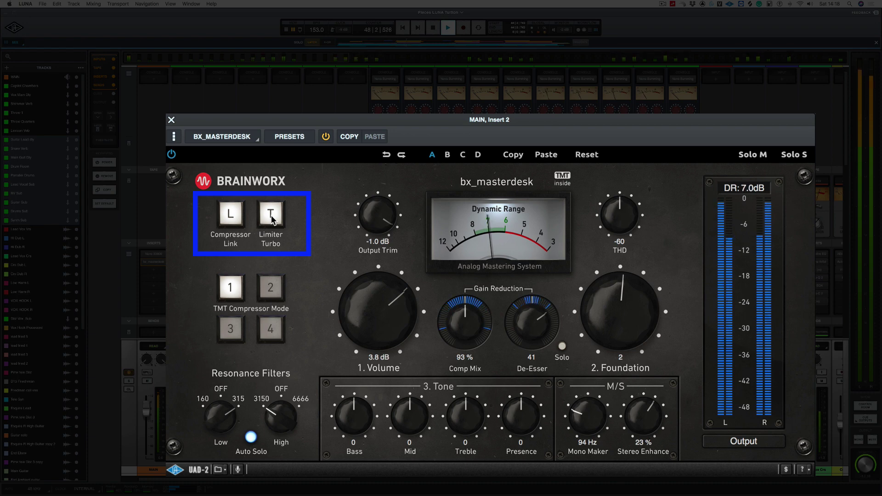
left_click(272, 216)
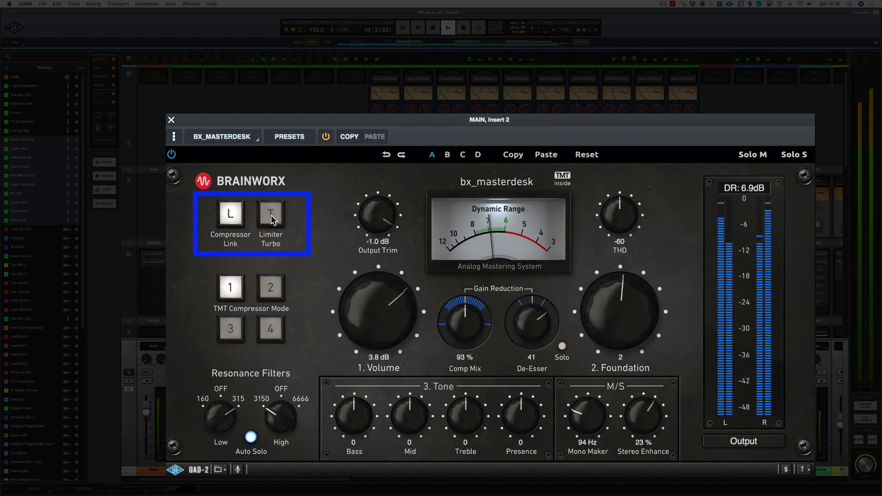
key("space")
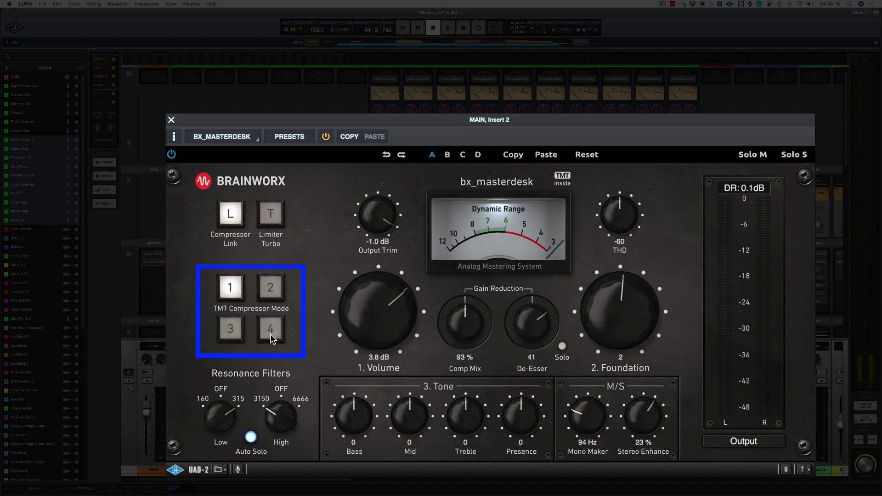
- Audition TMT compressor modes 2, 3, 4 and 3 during playback, settling on mode 2
key("space")
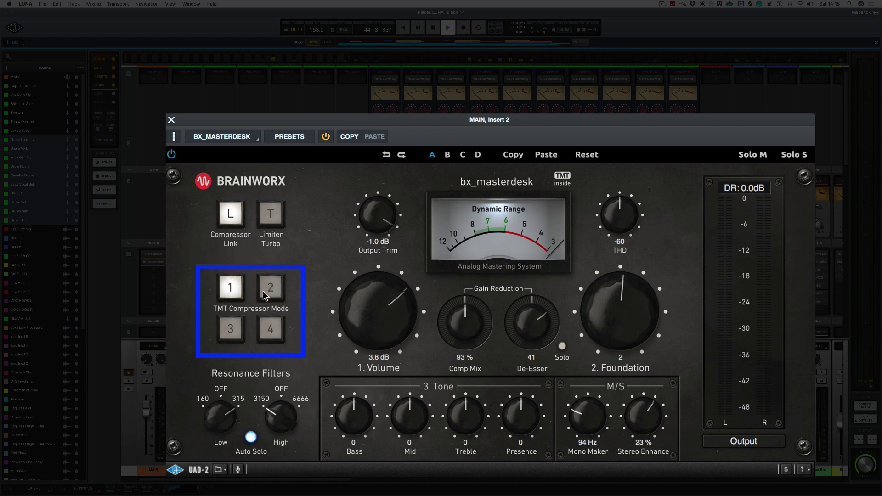
left_click(271, 290)
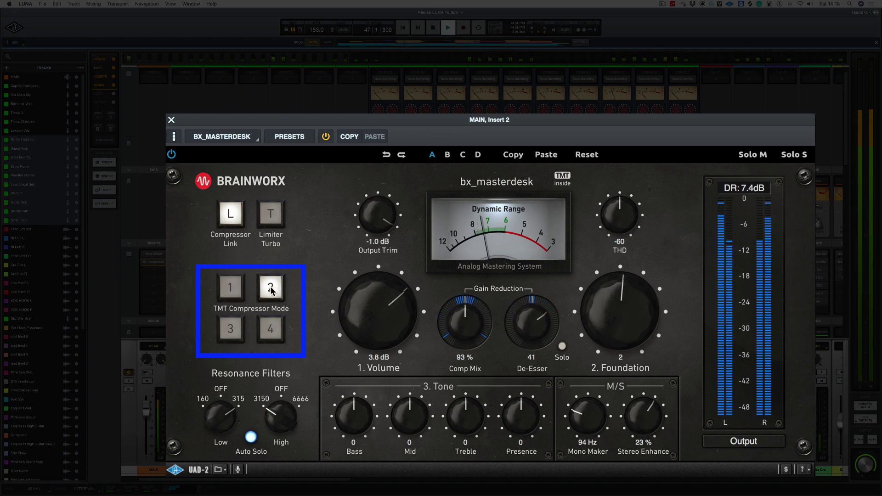
left_click(231, 329)
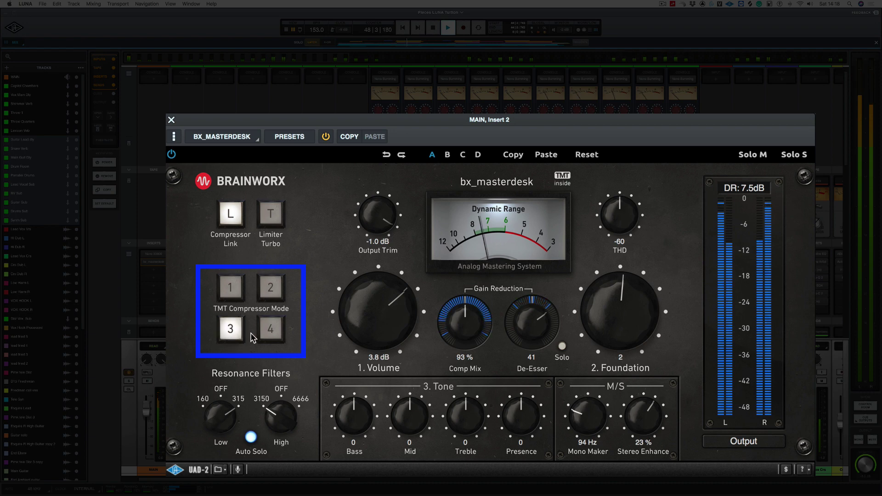
left_click(271, 330)
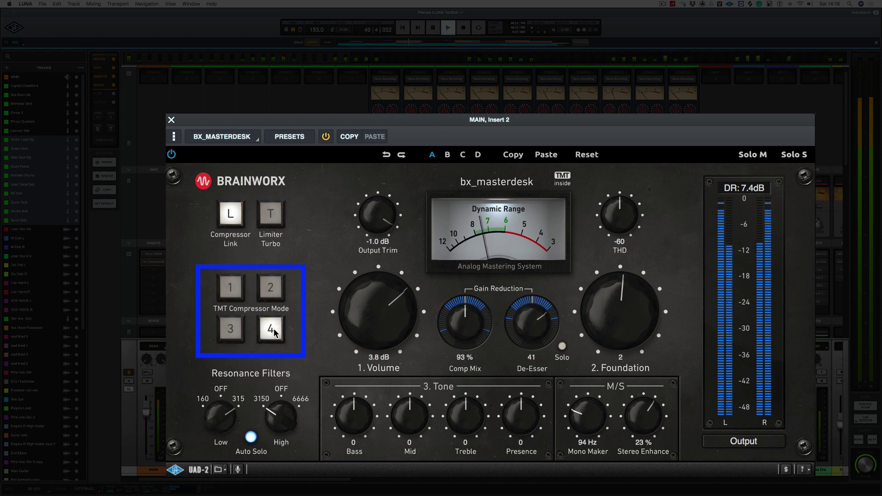
left_click(232, 331)
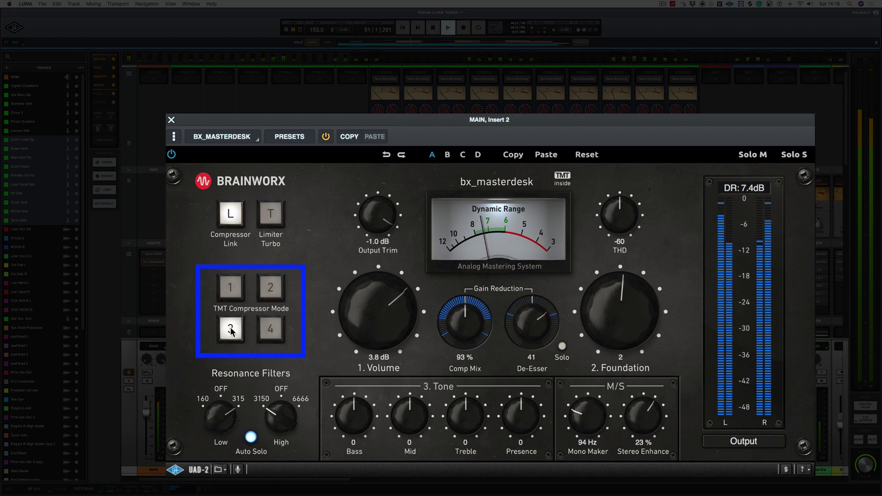
left_click(271, 287)
key("space")
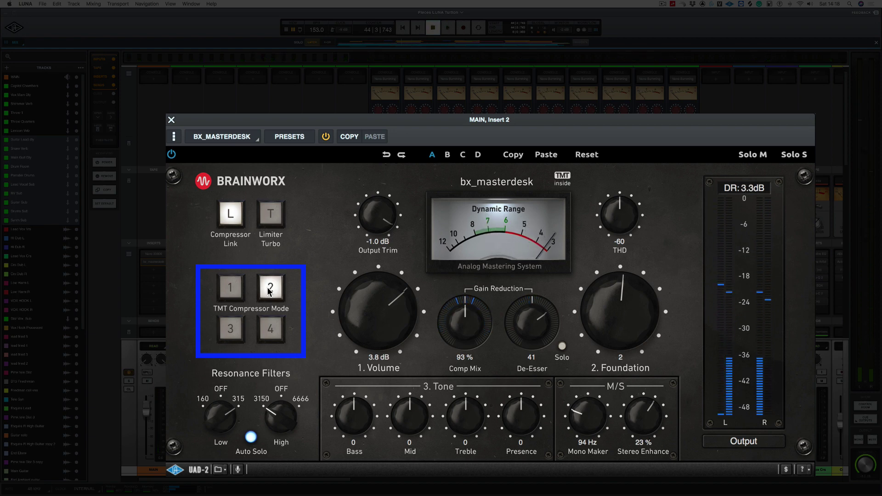
key("space")
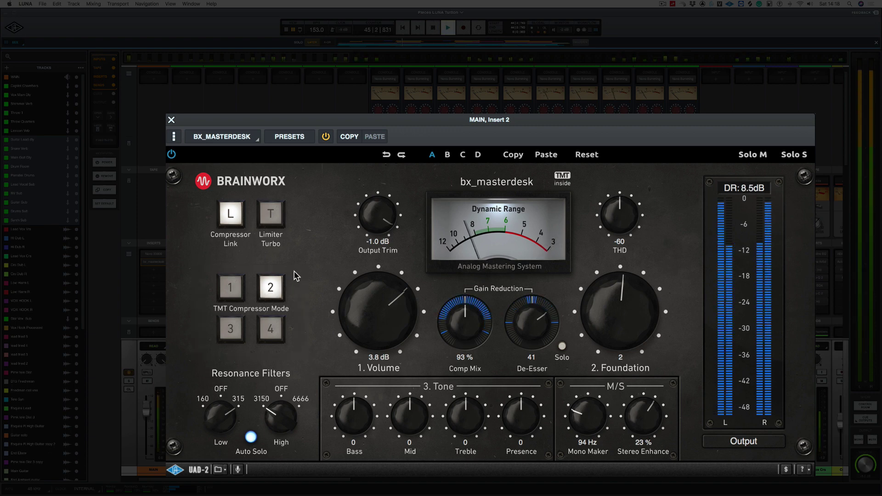
left_click(326, 137)
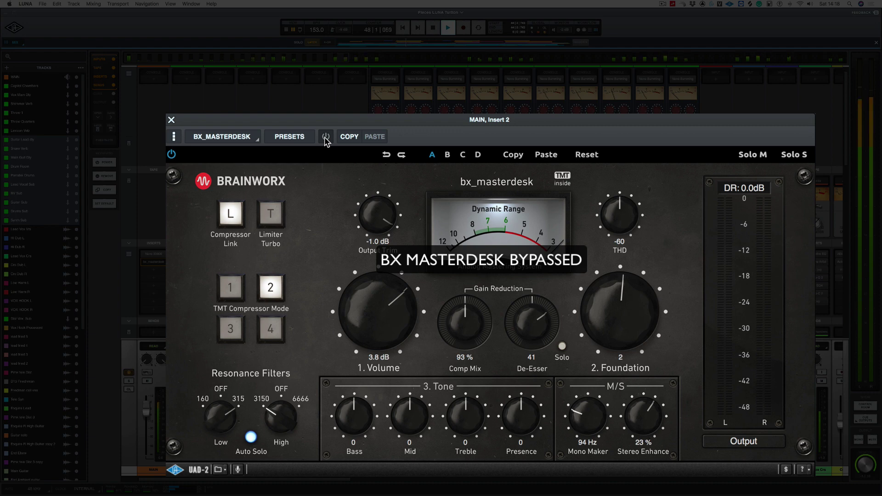
left_click(325, 138)
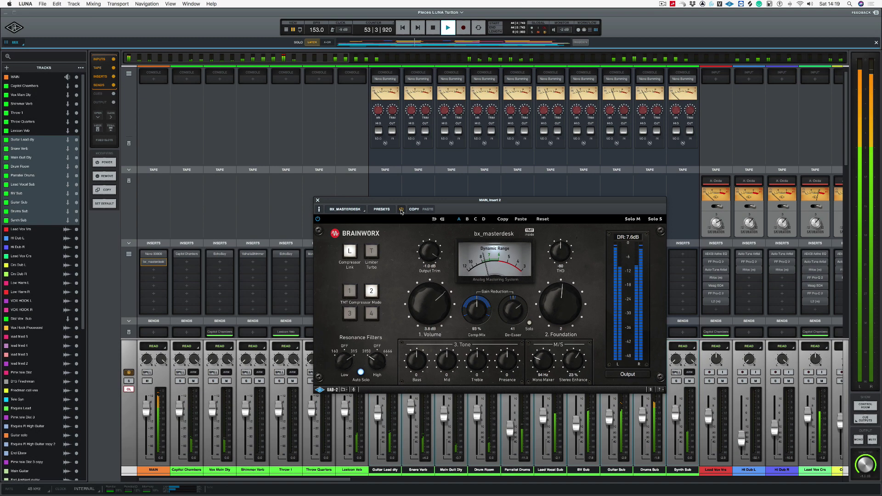
key("space")
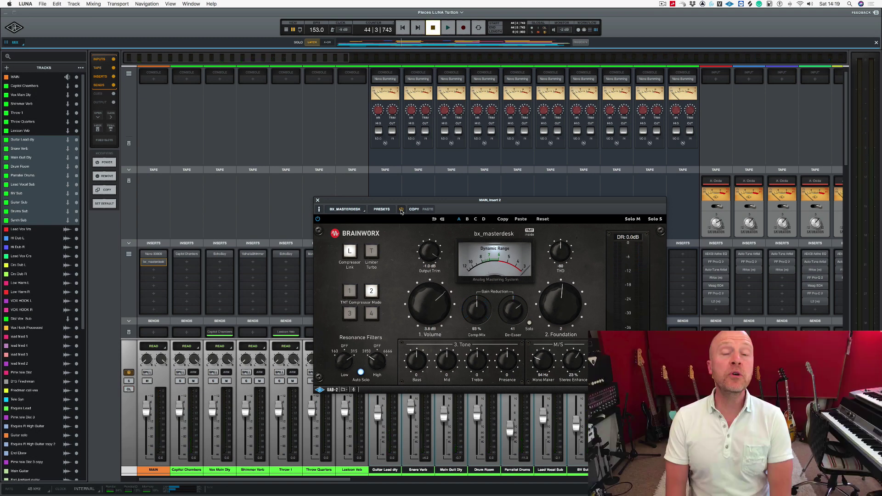